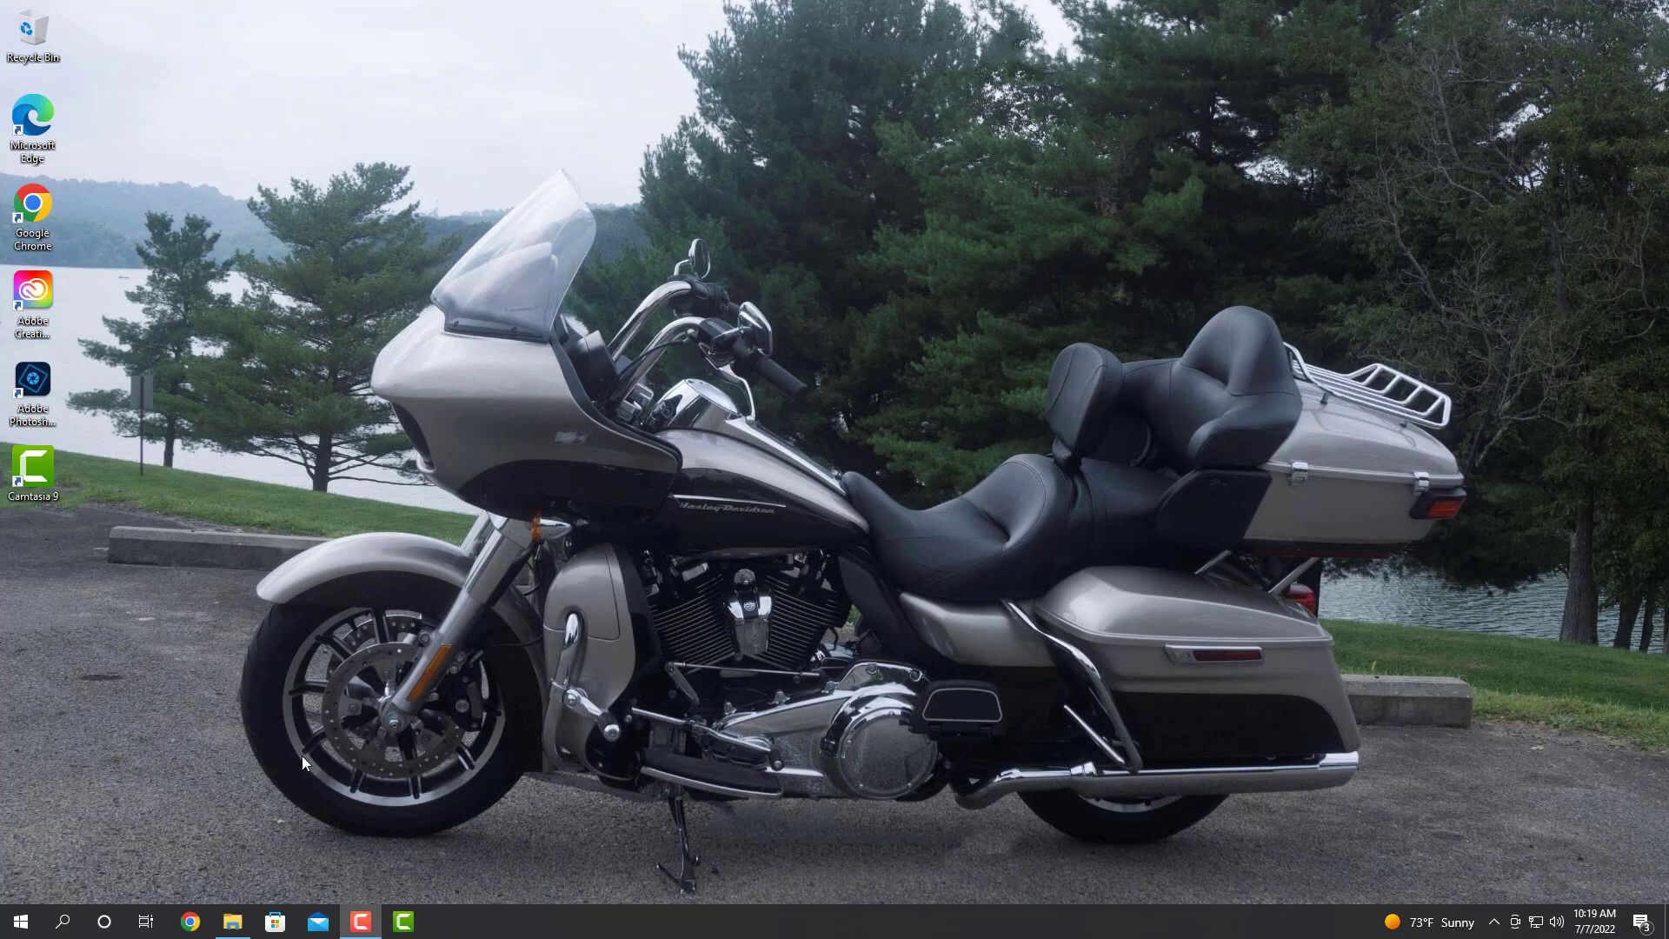
Step: Open Microsoft Store, dismiss the virus protection notification, and search for 'icloud'
left_click(275, 921)
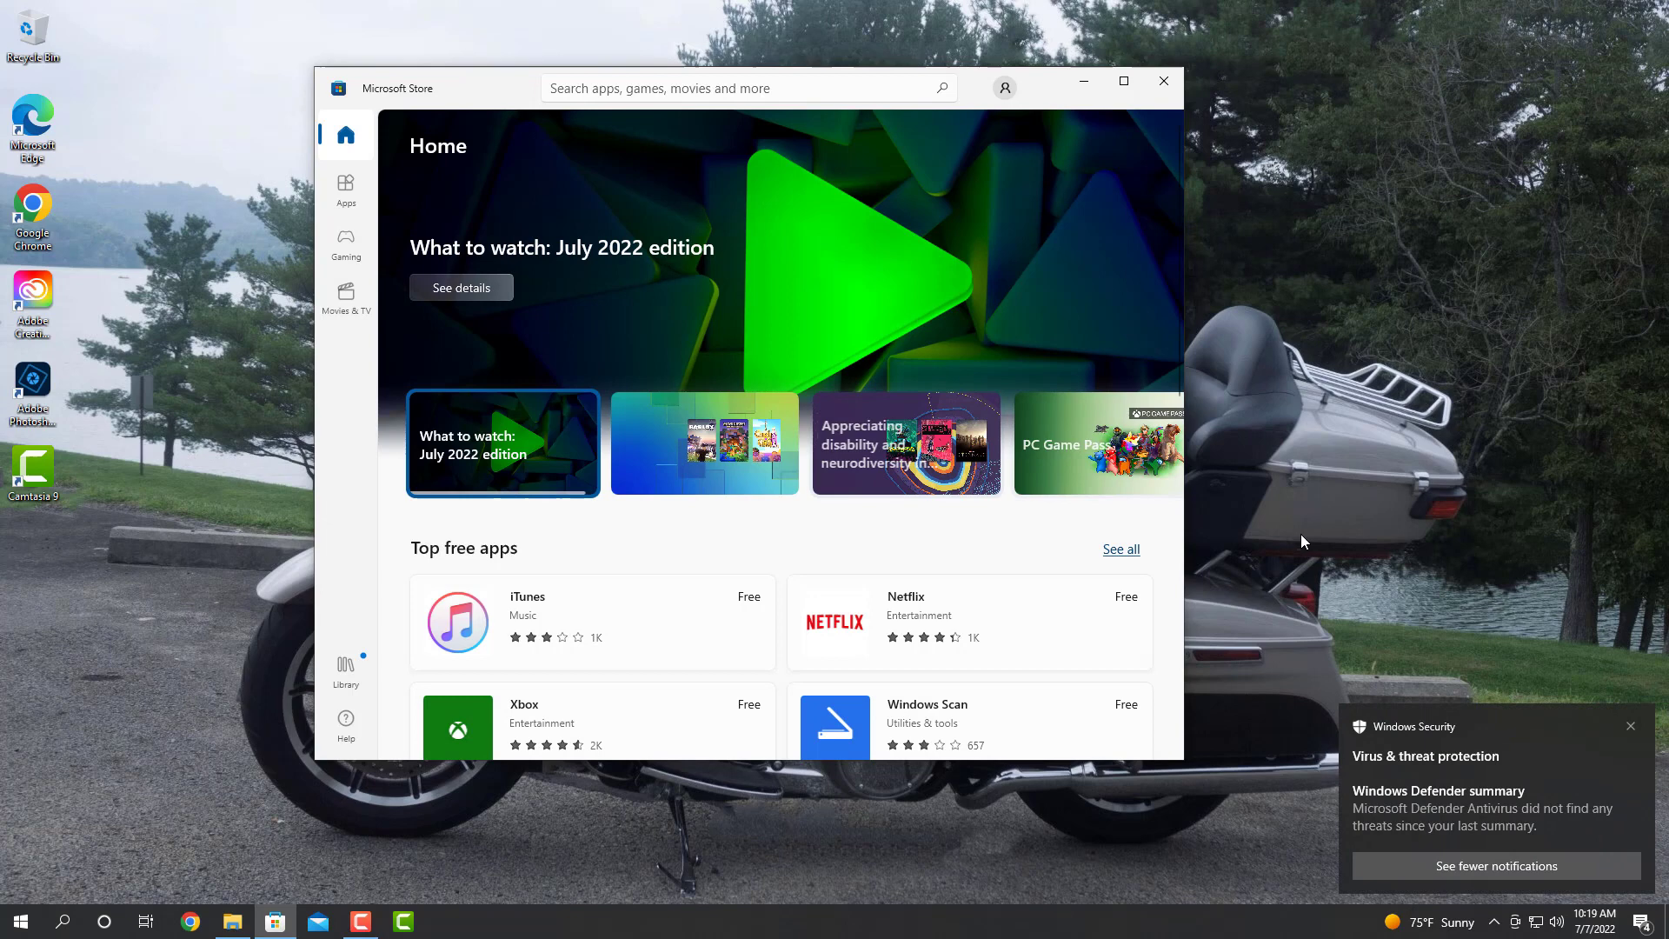
left_click(1631, 726)
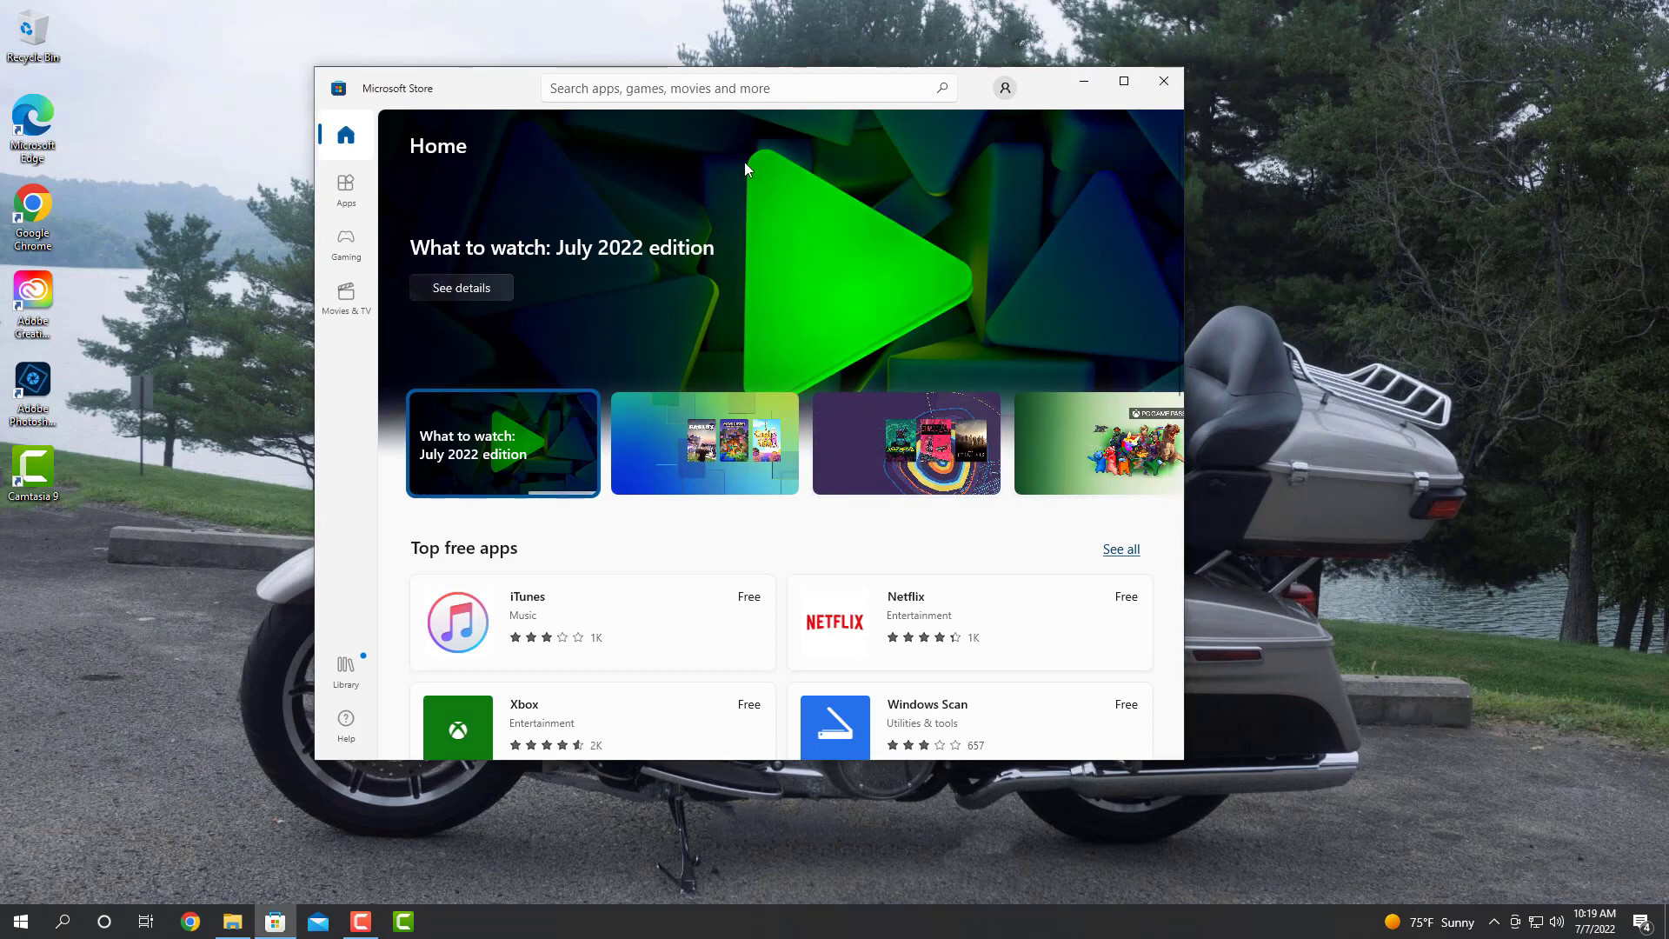
left_click(658, 85)
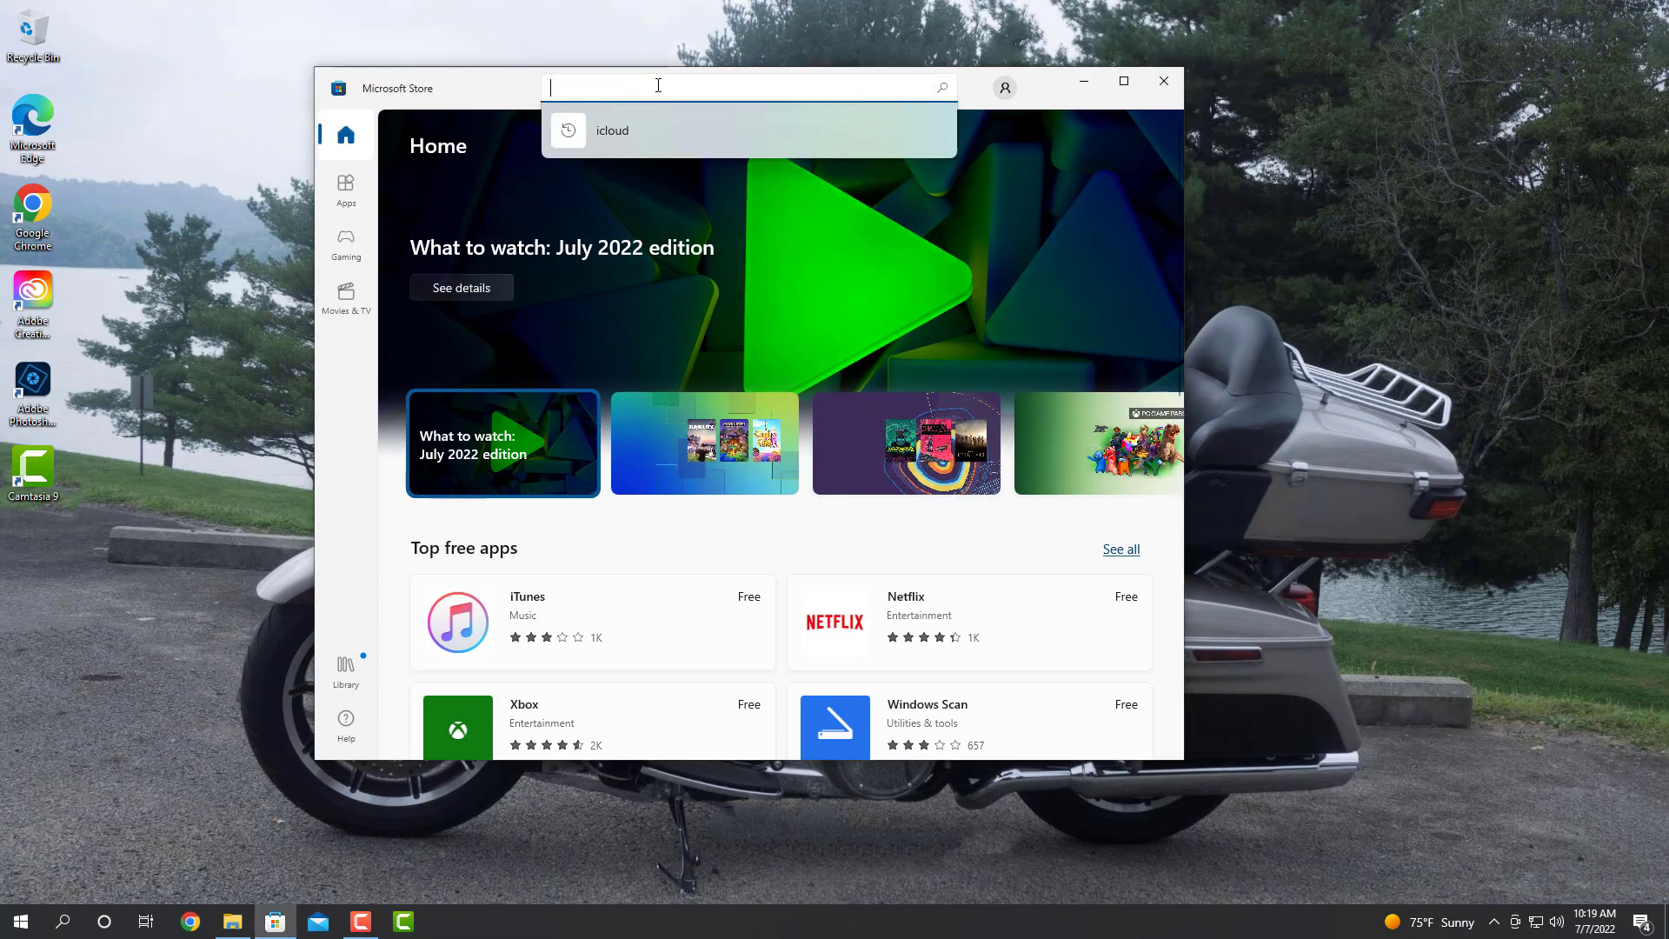
type("icloud")
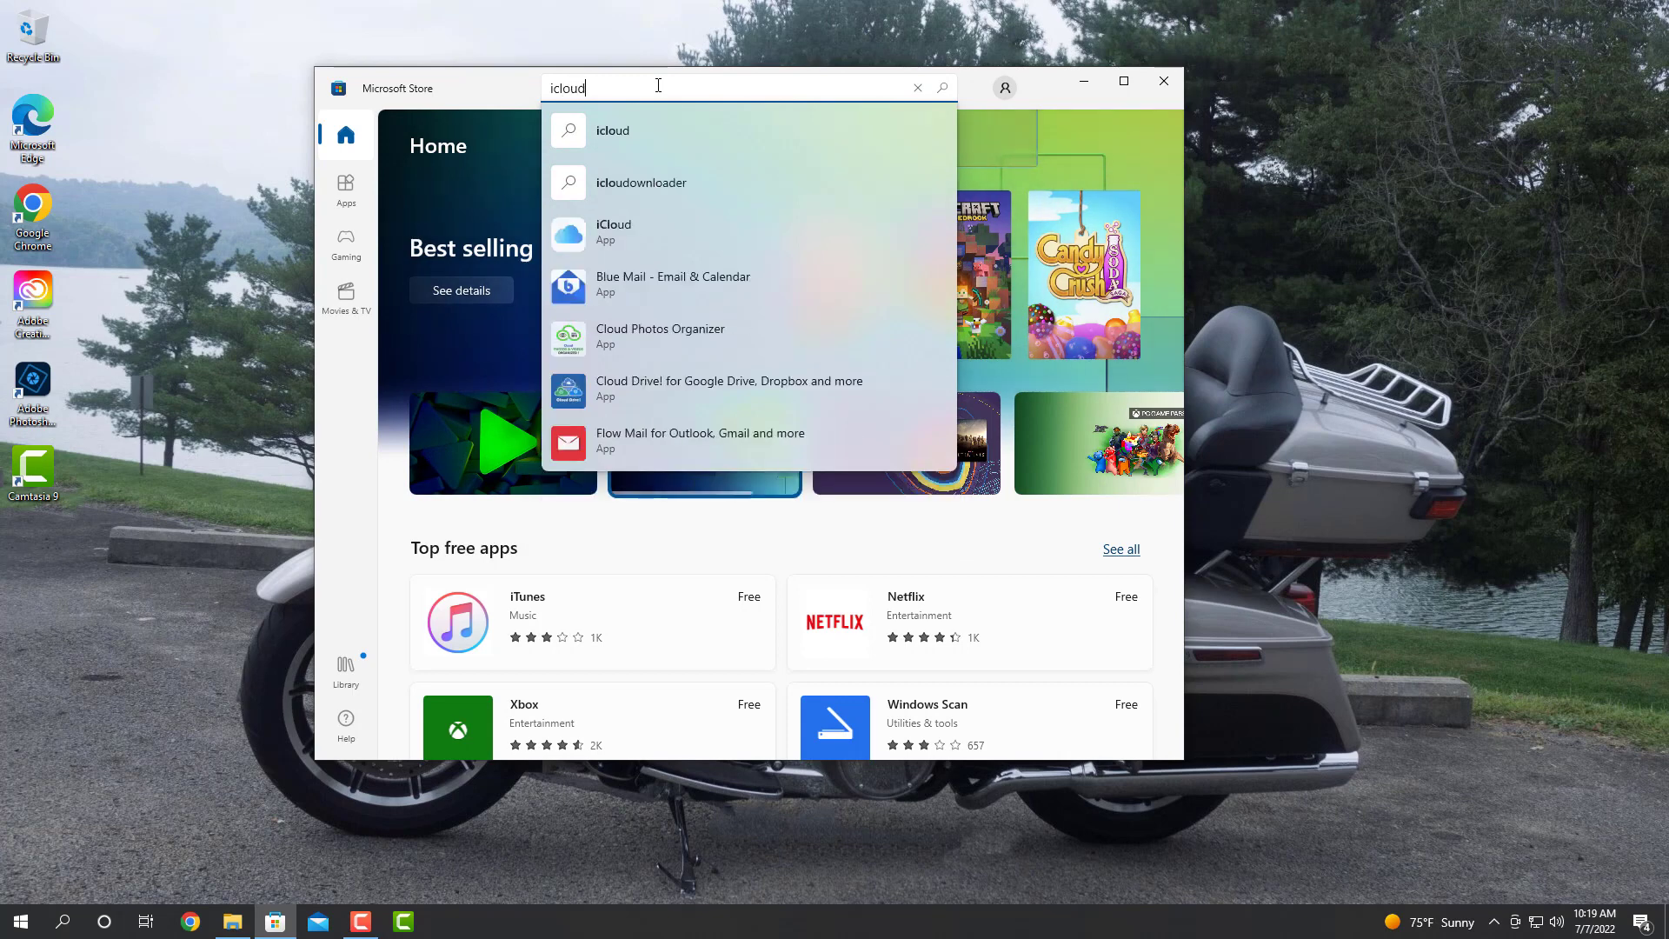
key("Return")
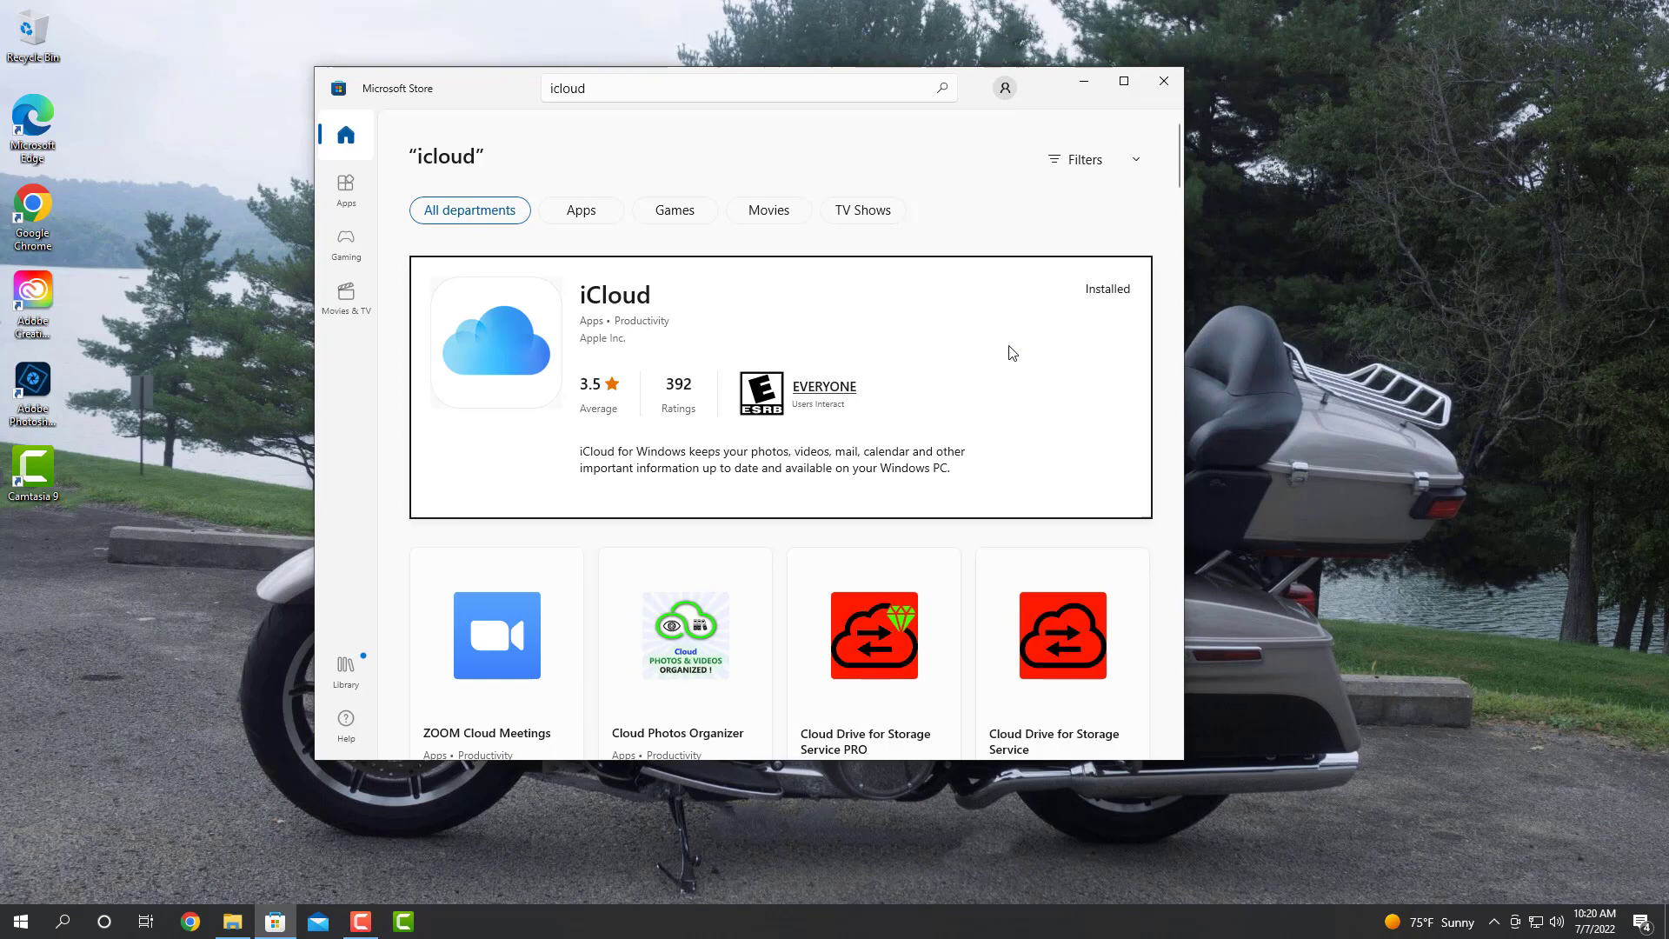
Step: Close the Store and launch iCloud for Windows from the Start menu
left_click(1164, 83)
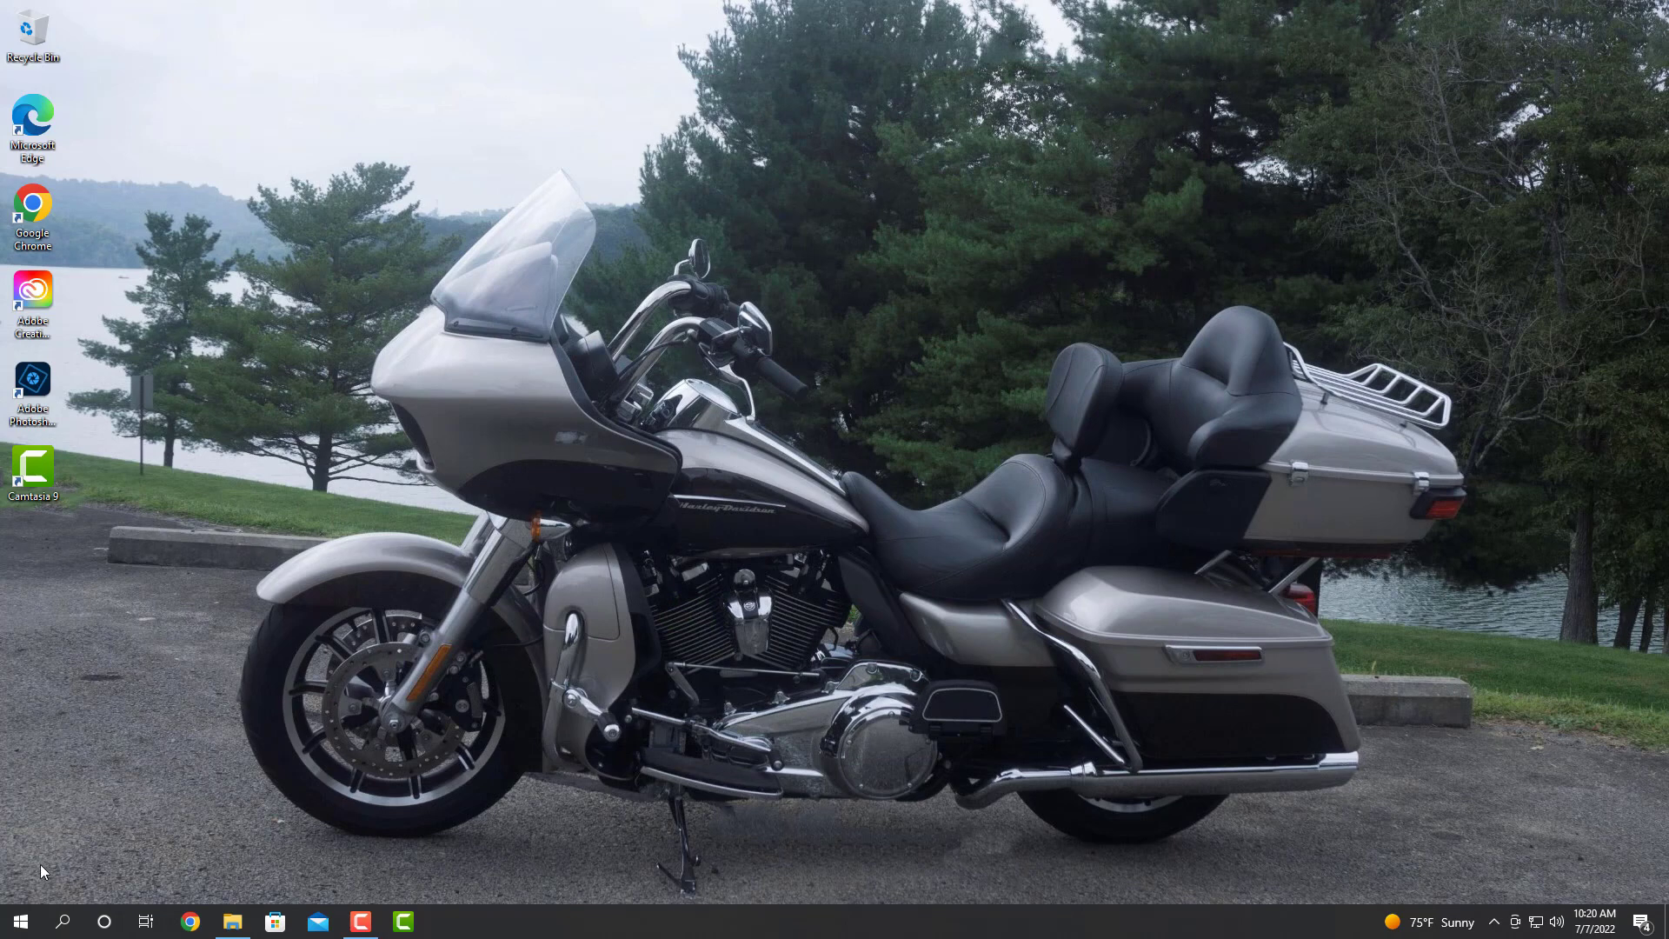
left_click(21, 920)
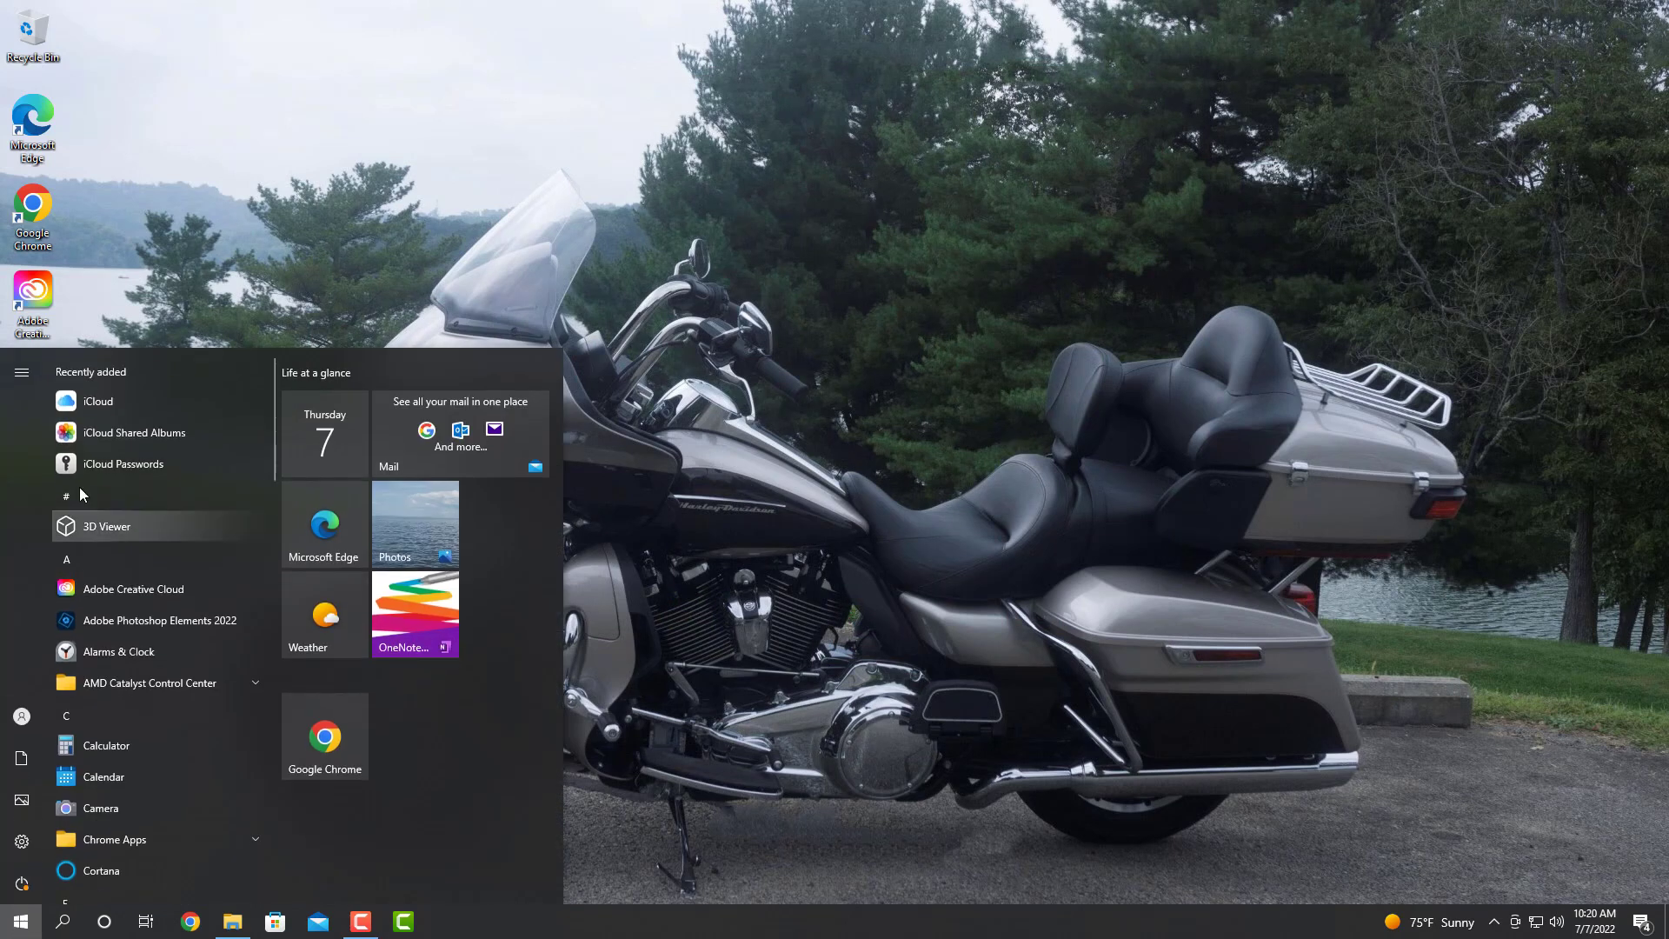
left_click(95, 402)
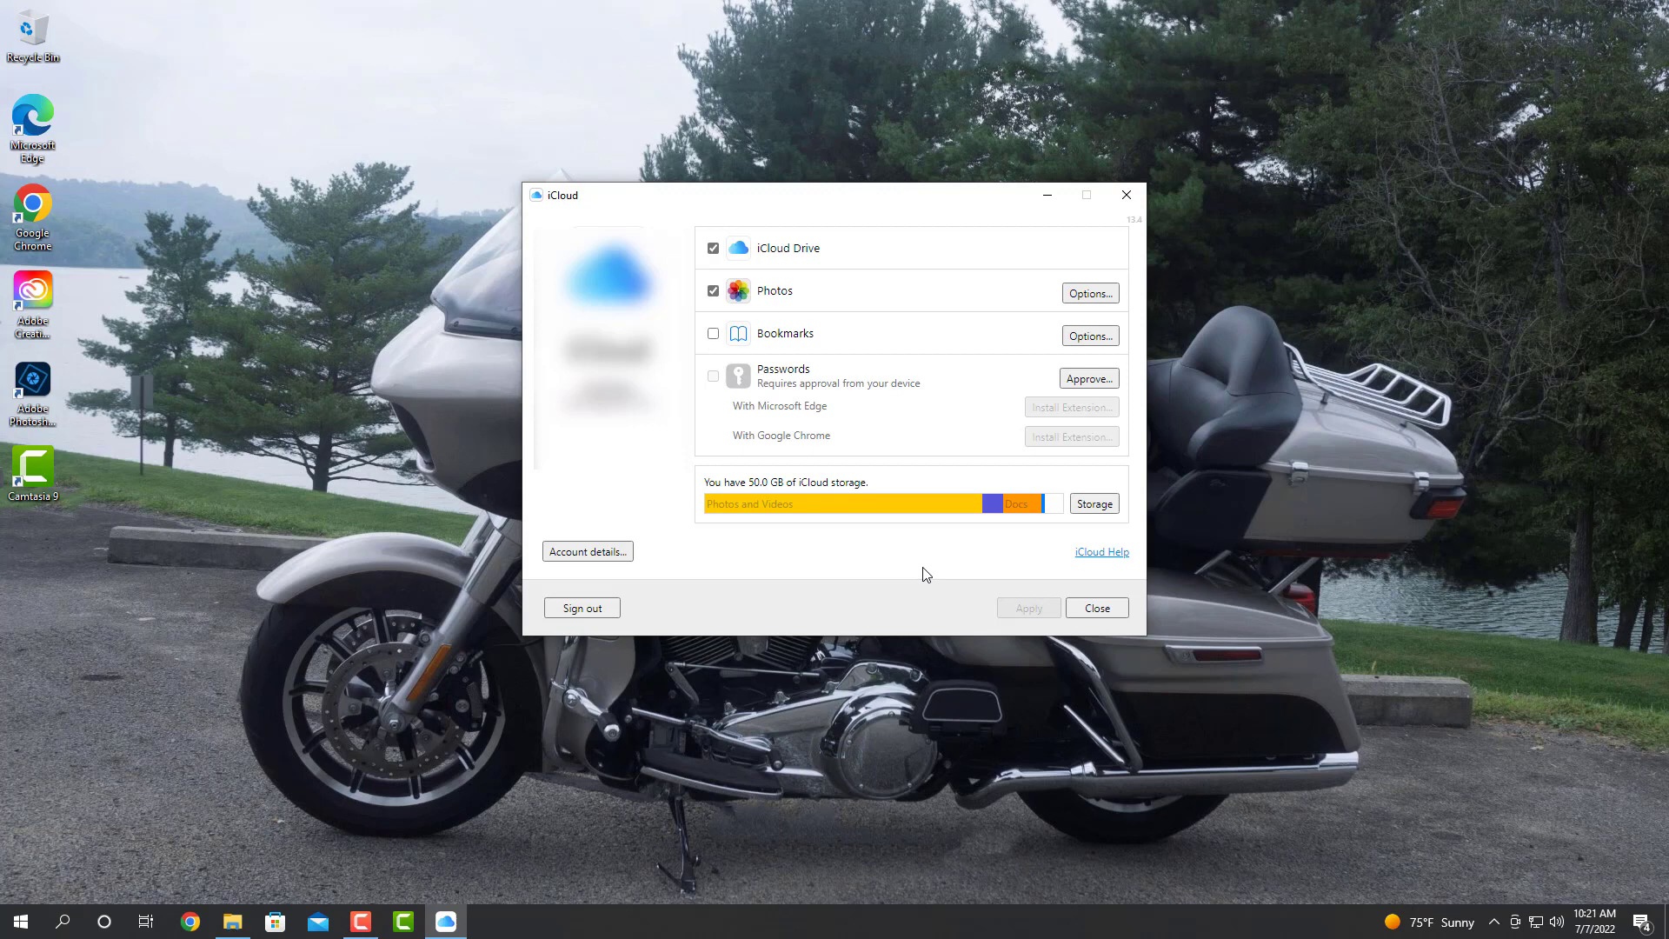
Step: Close the iCloud settings and return to the iCloud Photos folder in File Explorer
left_click(1094, 609)
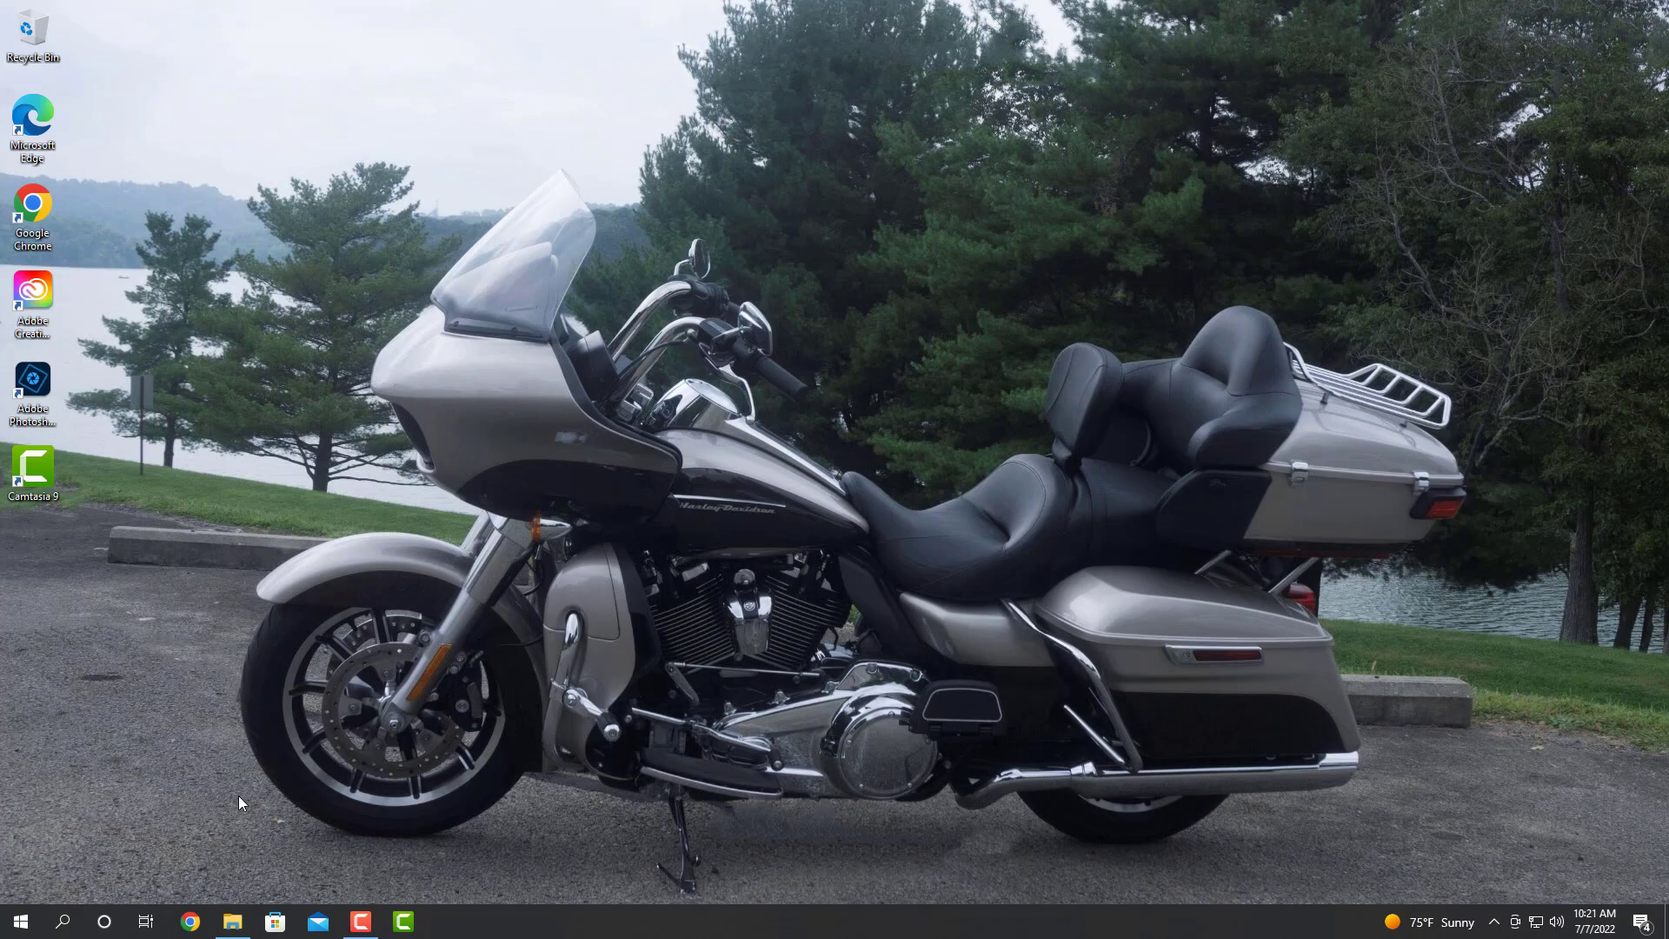
left_click(233, 933)
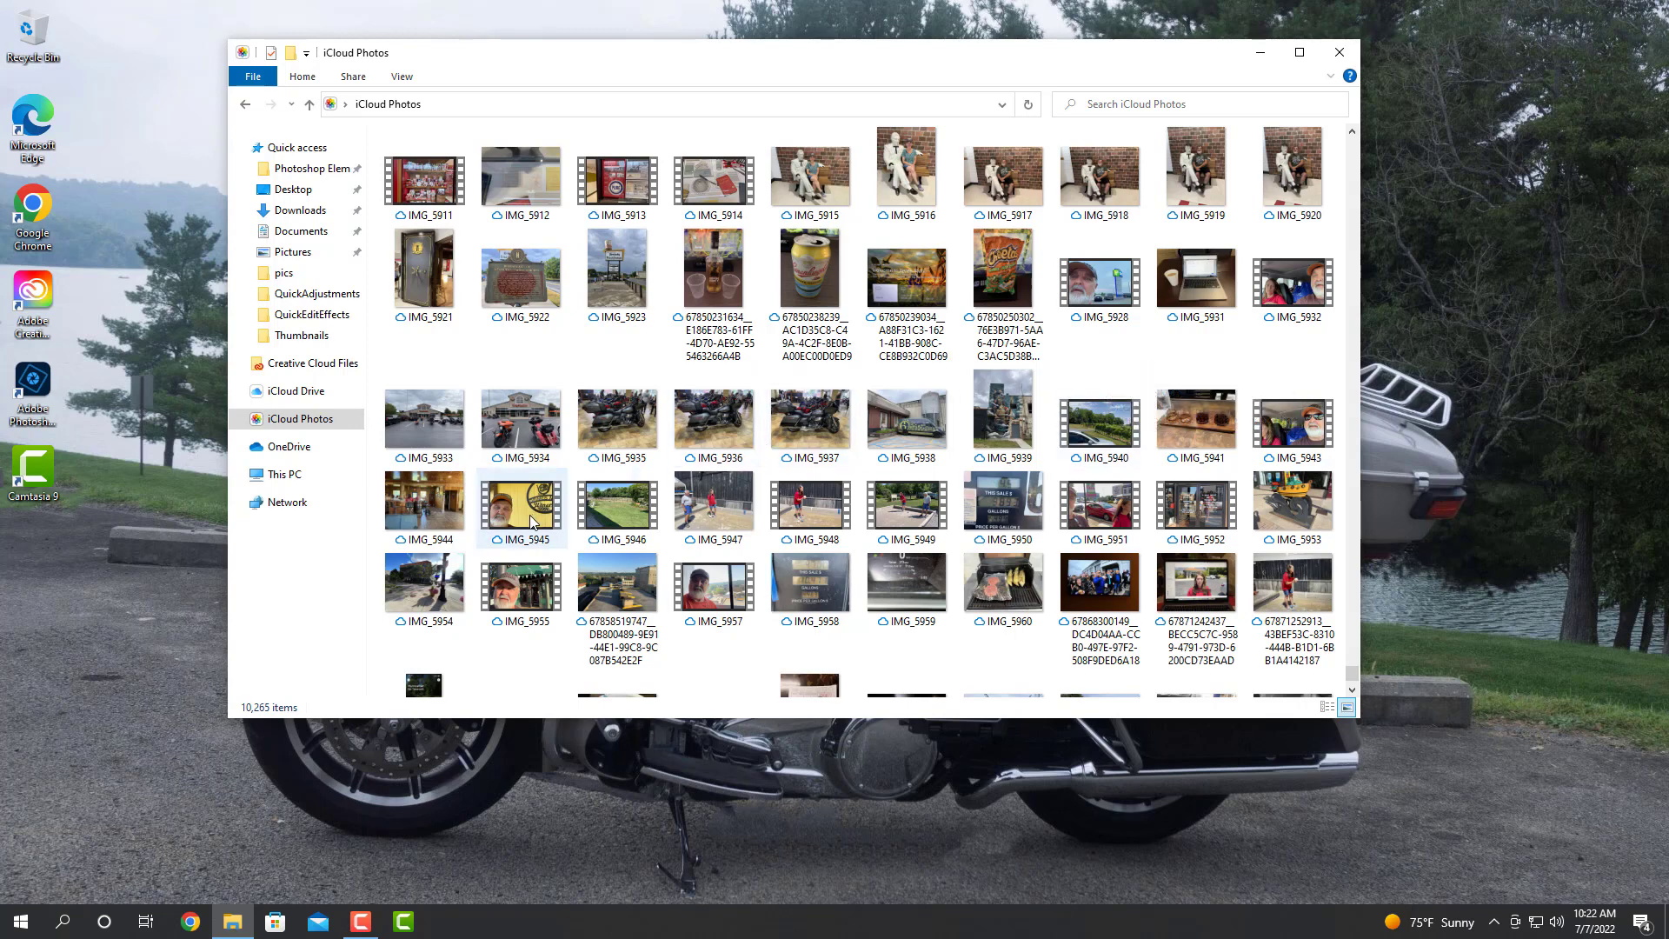
Step: Open IMG_5947 with the Photoshop Elements 2022 Editor, skipping the sync error
left_click(707, 502)
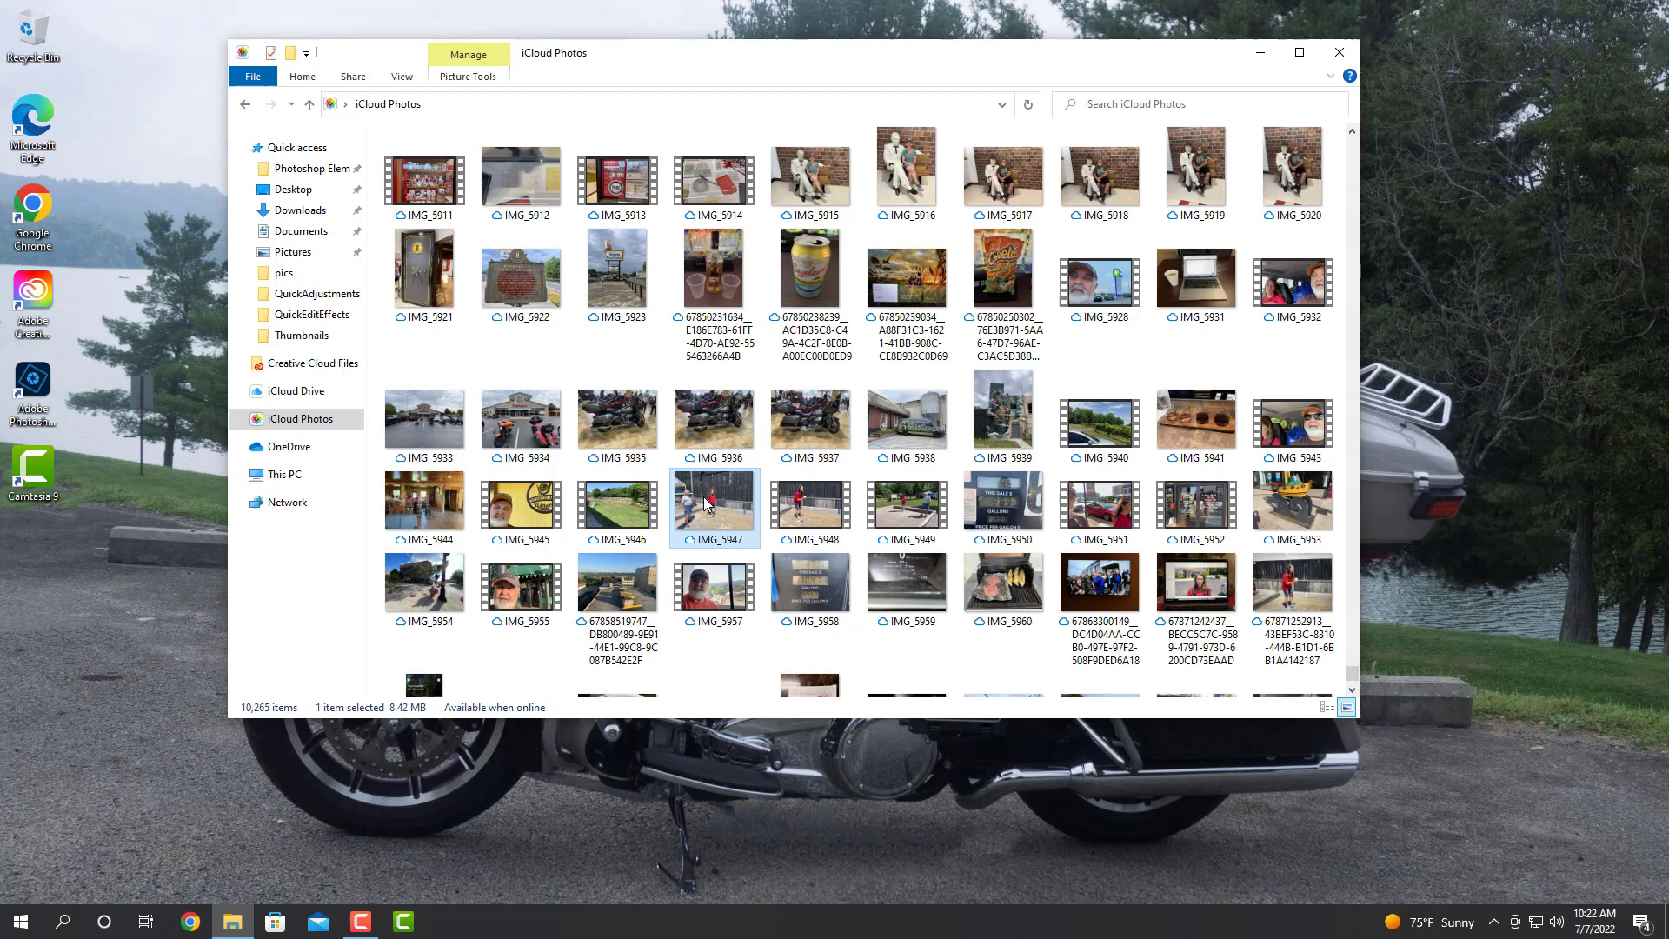
right_click(706, 502)
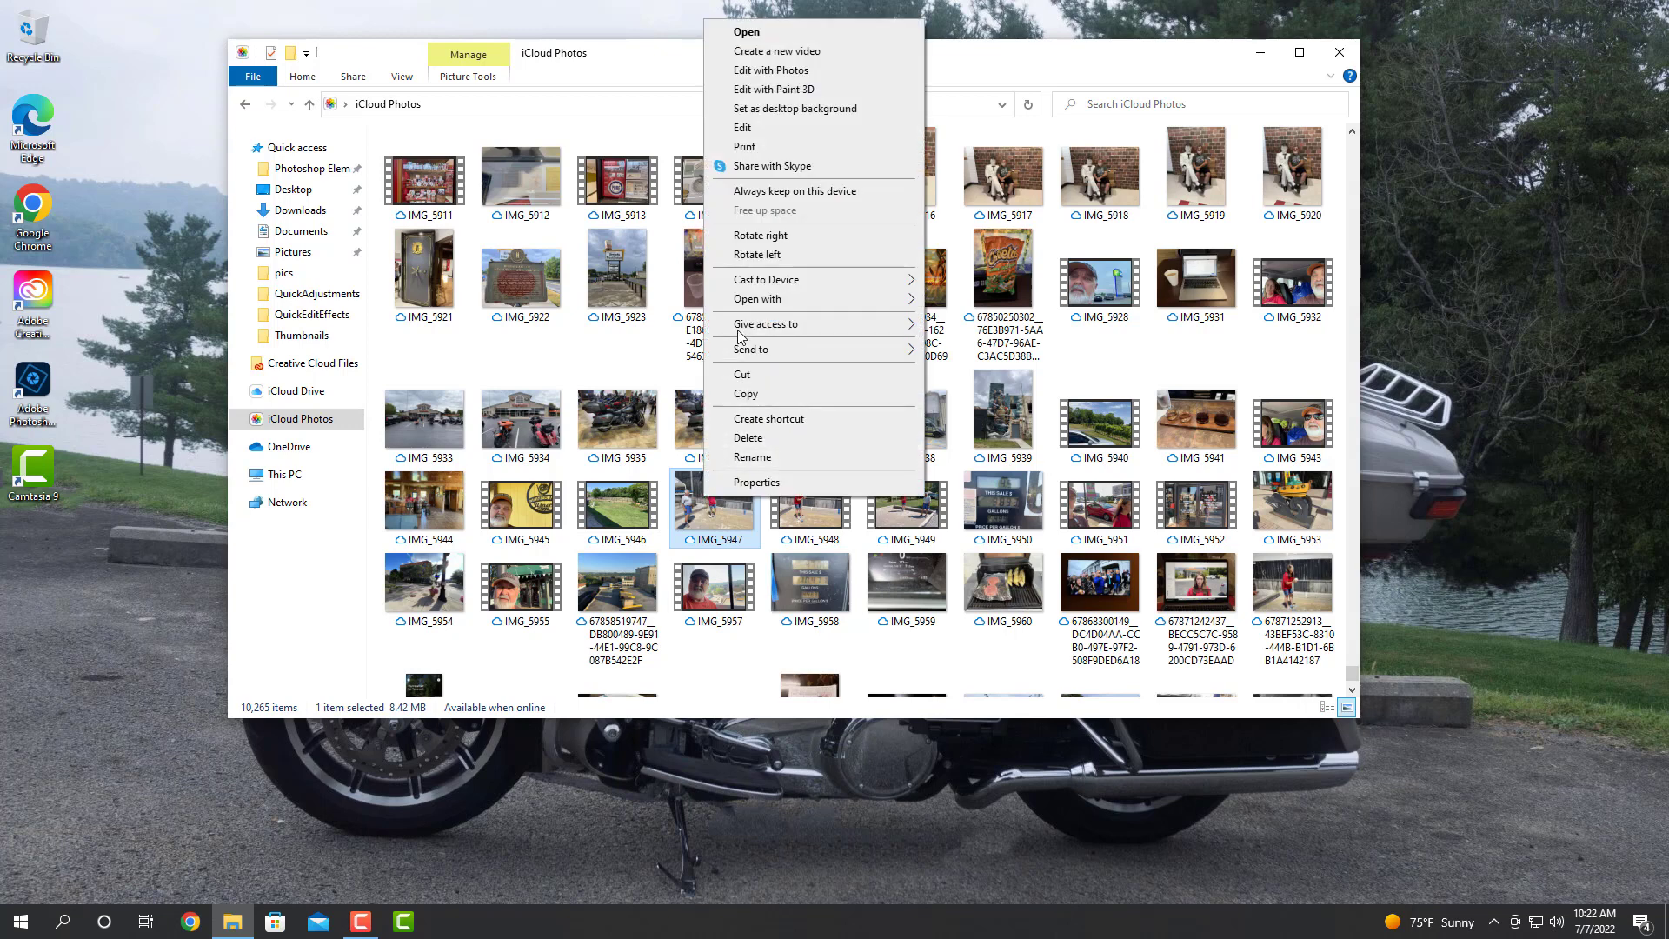
mouse_move(752, 301)
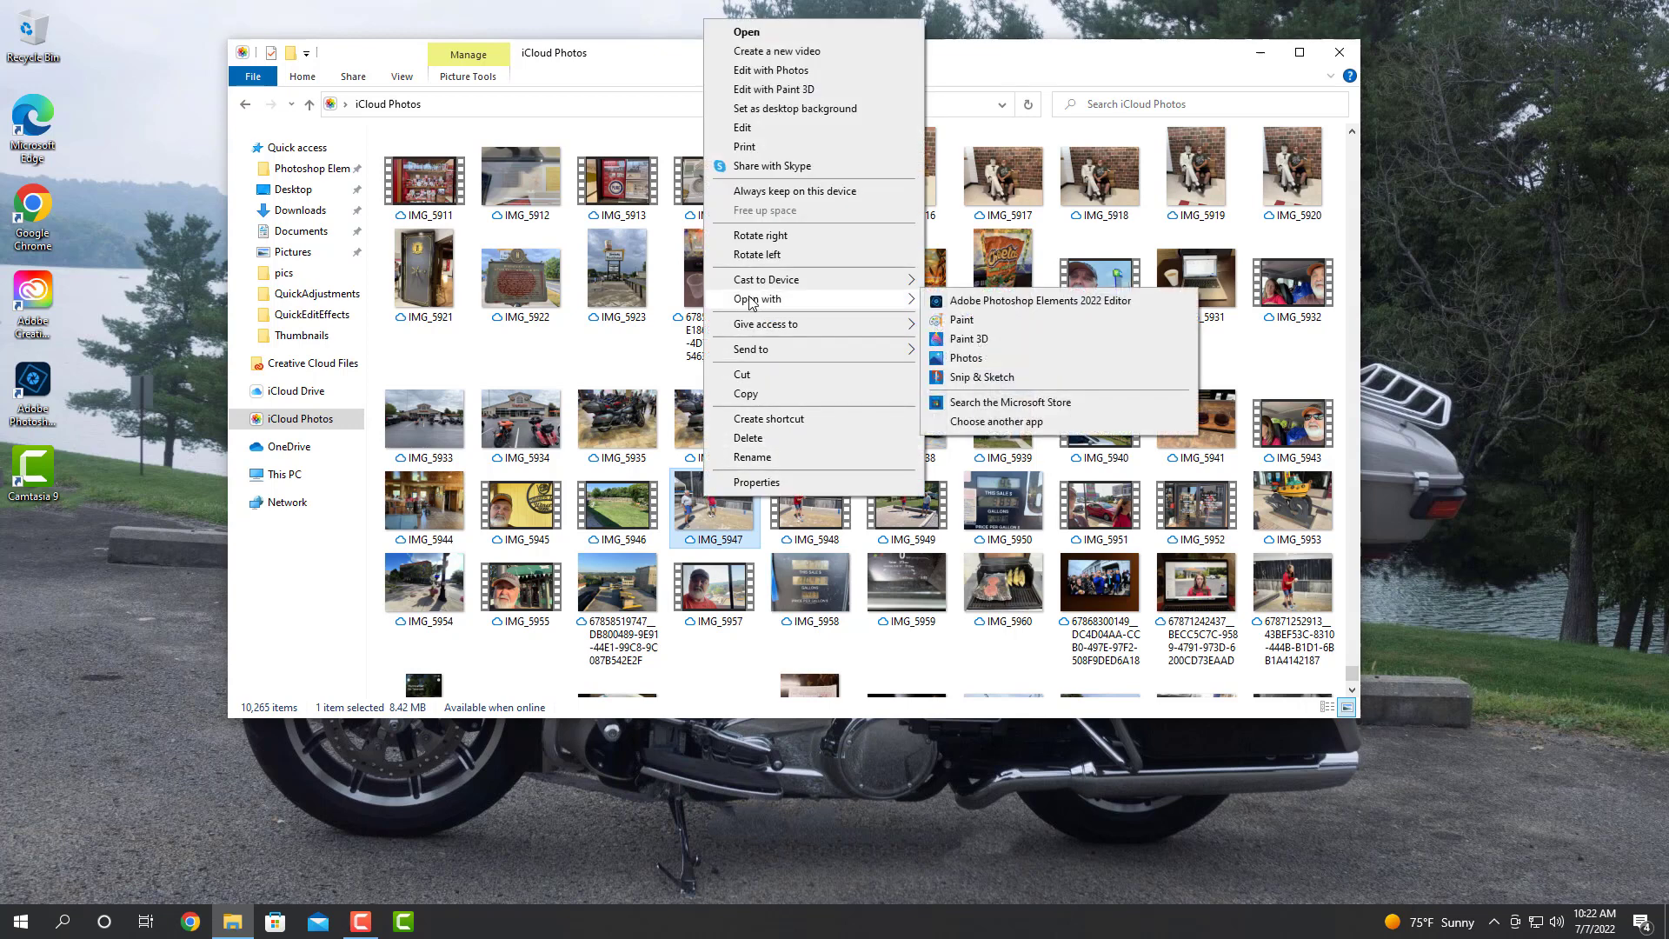
left_click(1028, 301)
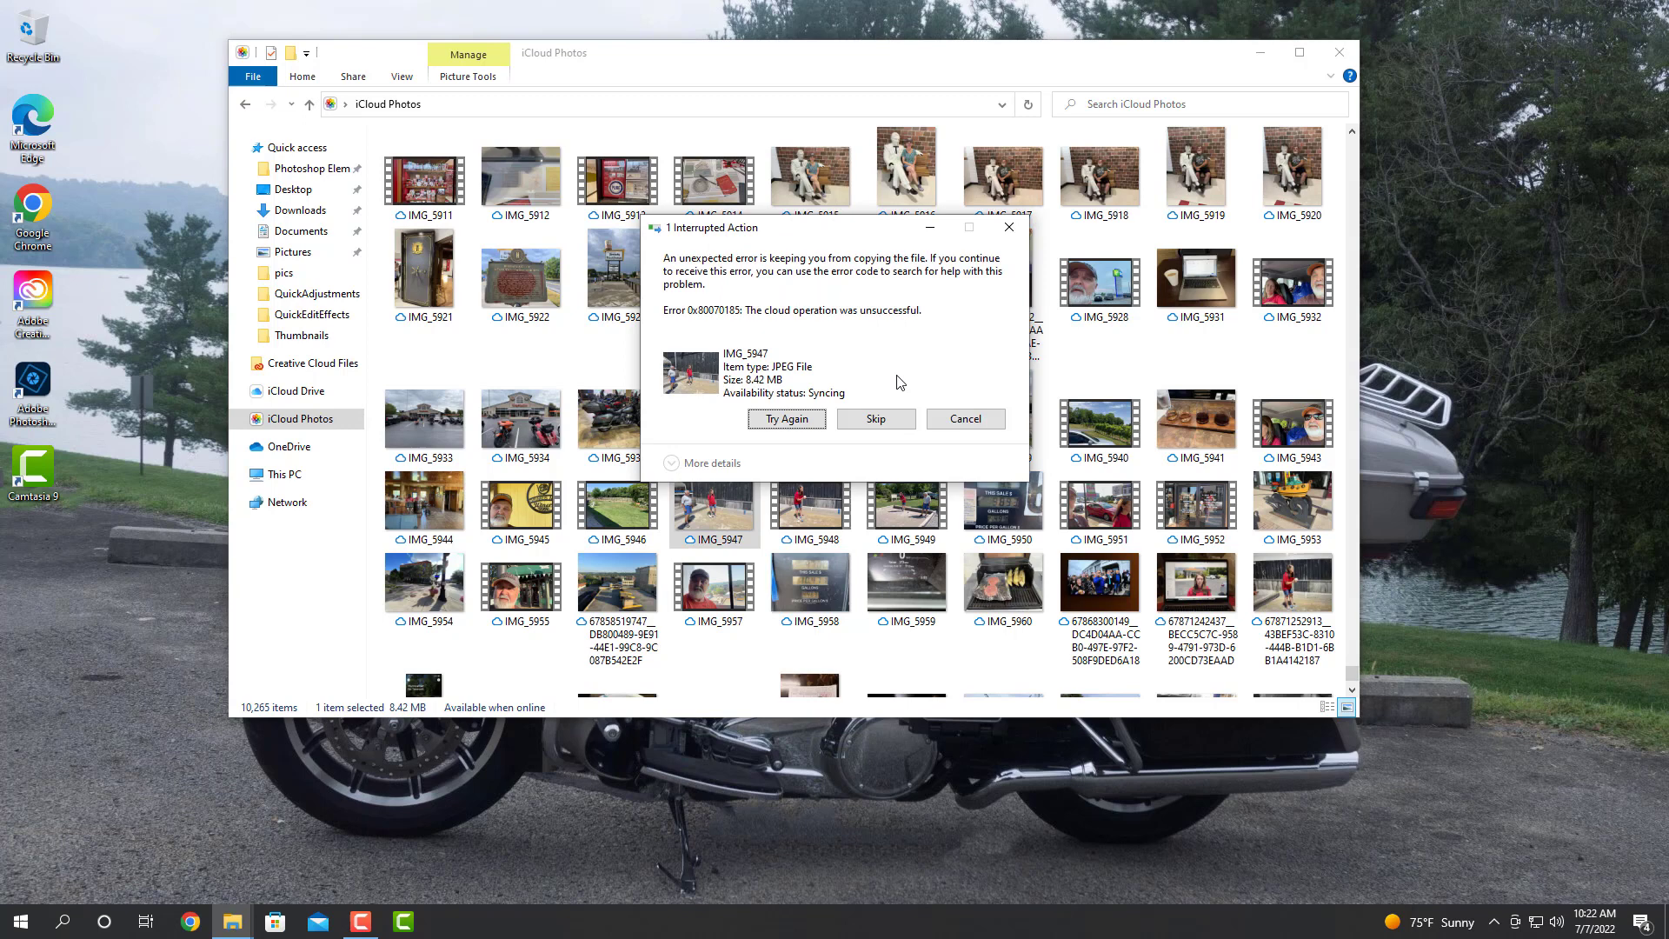
left_click(876, 419)
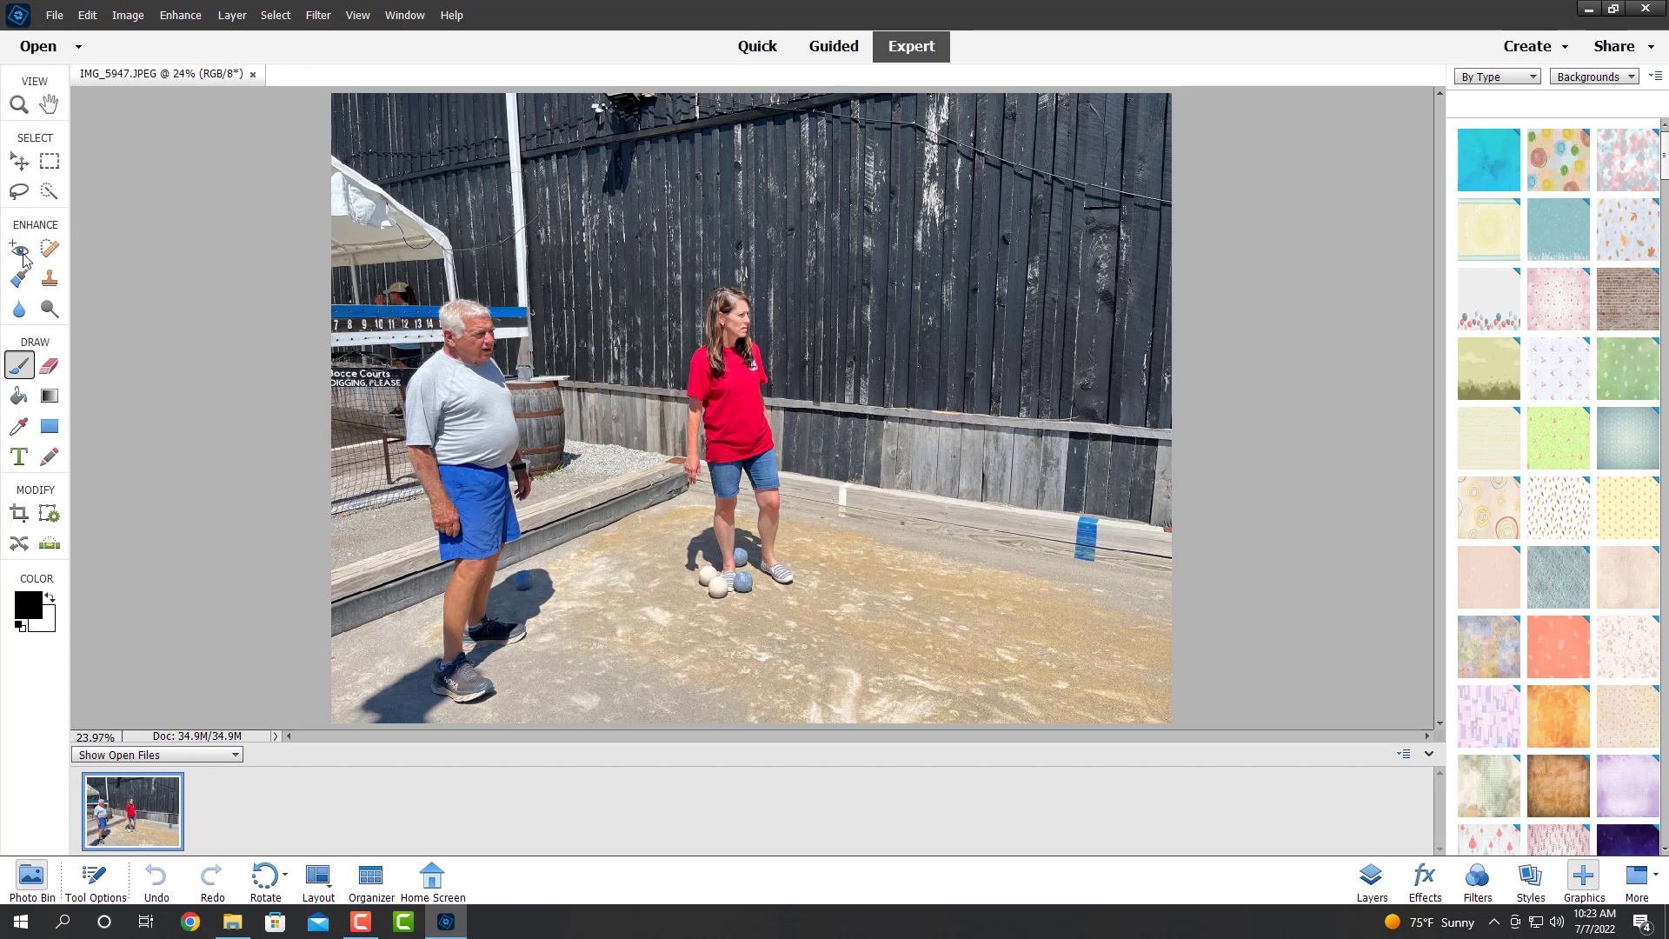
Step: Use an enlarged Spot Healing Brush to remove the head, digits and orange sign by the scoreboard
left_click(49, 250)
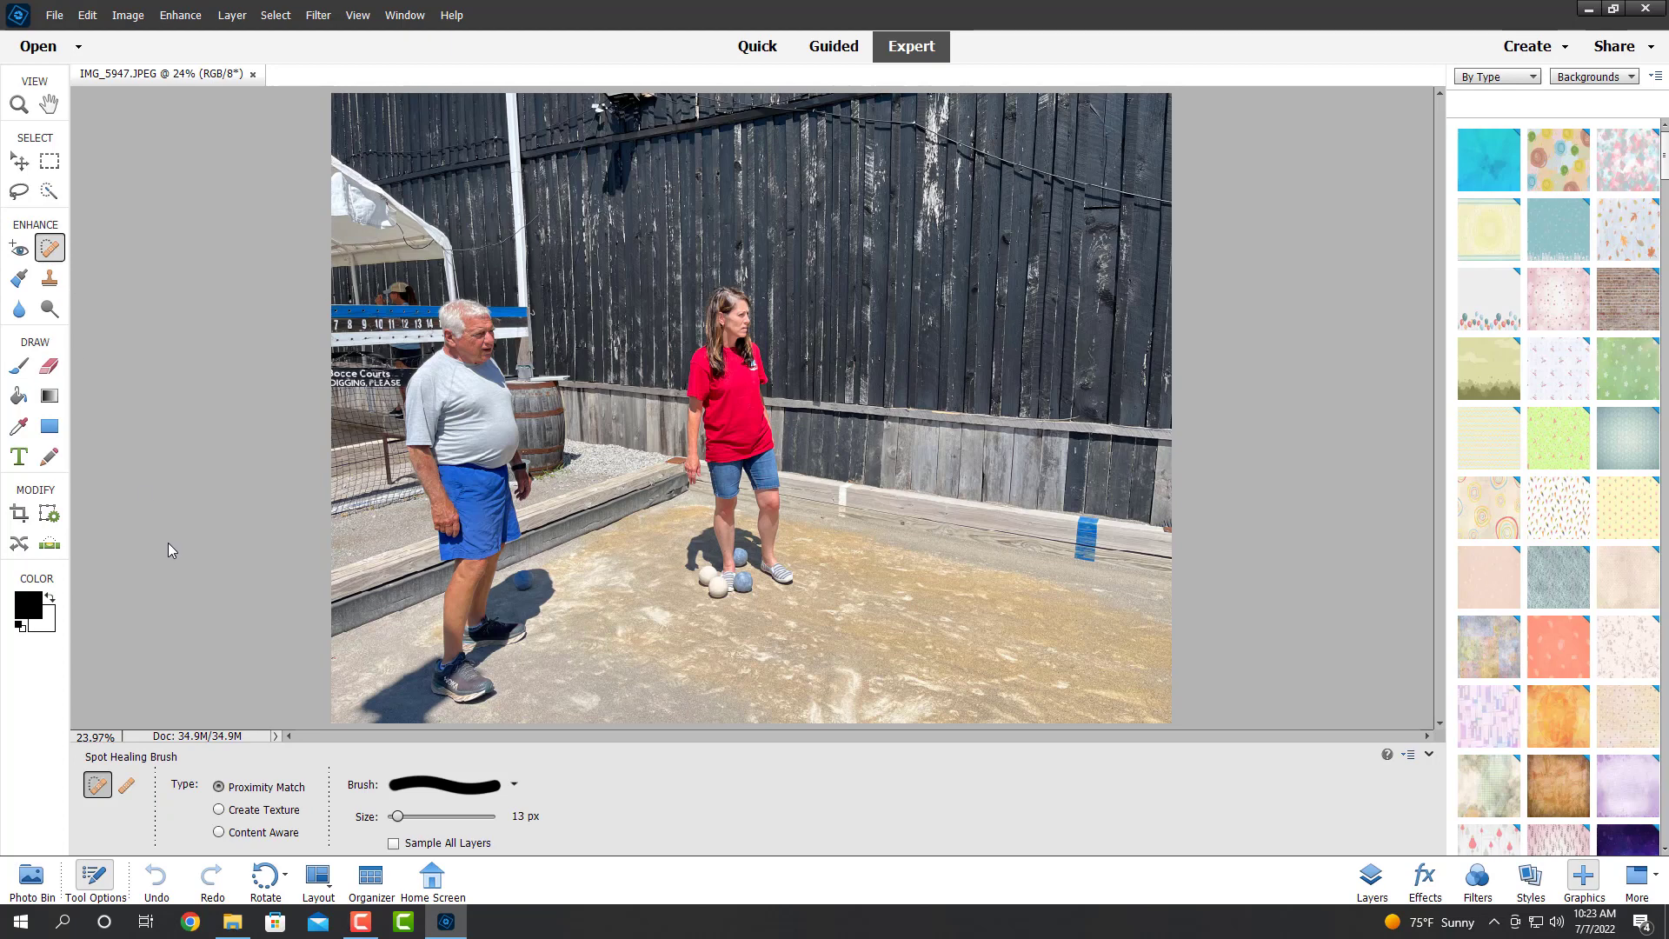
key("bracketright")
key("bracketright")
key("bracketright")
key("bracketright")
key("bracketright")
key("bracketright")
key("bracketright")
key("bracketright")
key("bracketright")
key("bracketright")
key("bracketright")
key("bracketright")
key("bracketright")
key("bracketright")
key("bracketright")
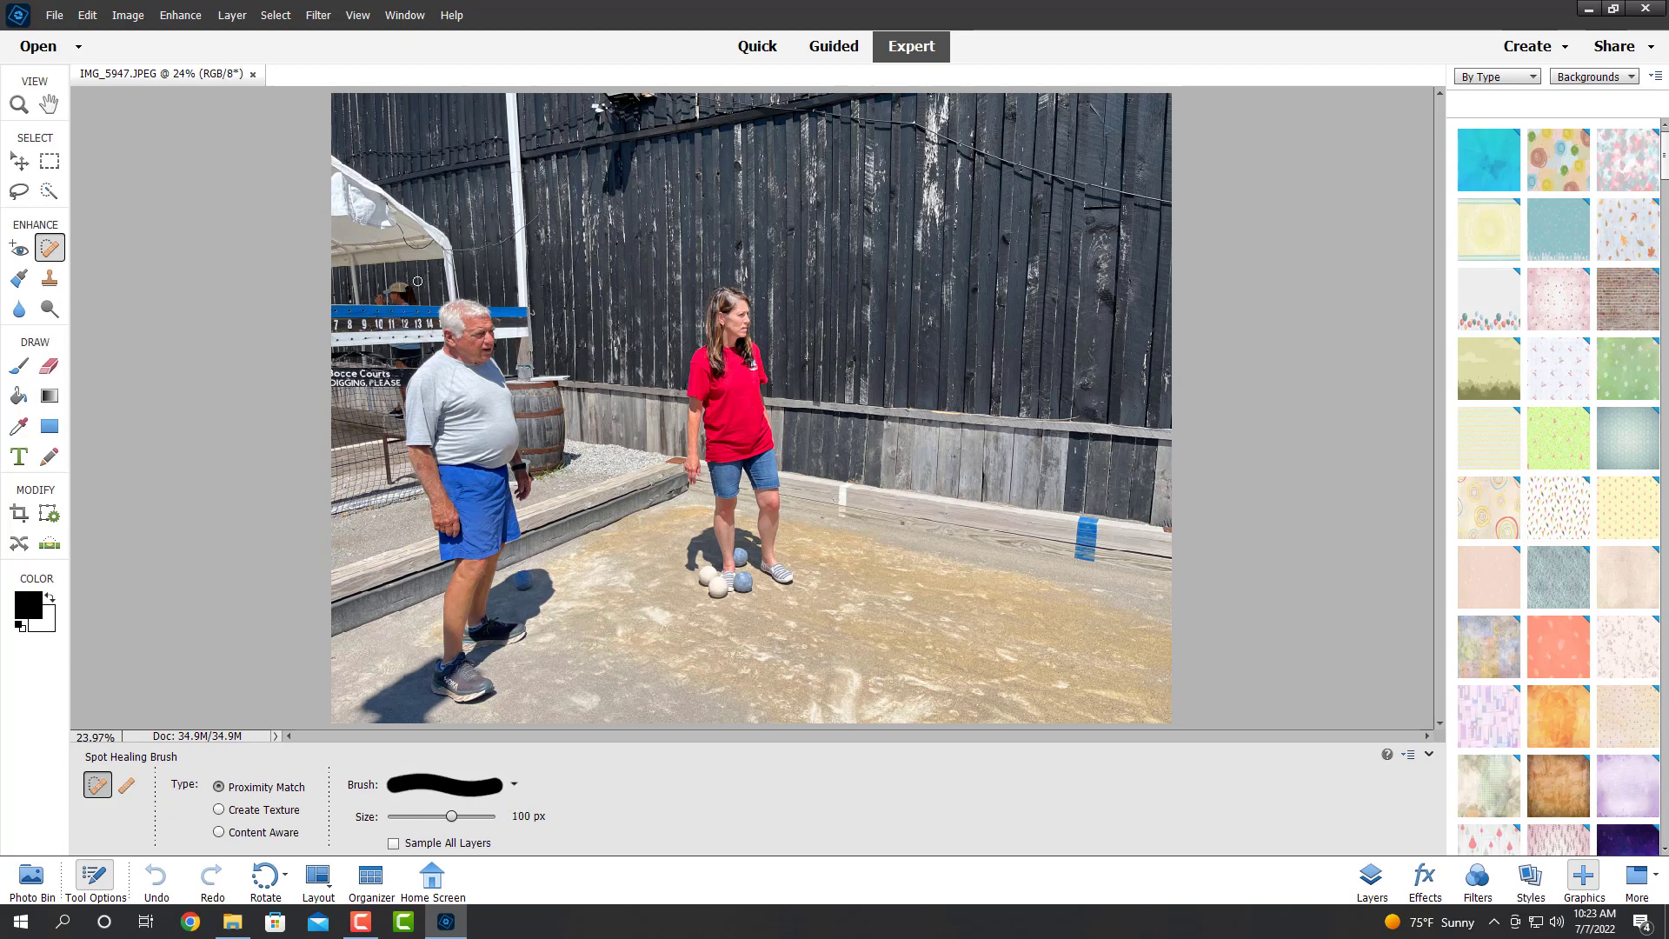
left_click_drag(399, 291, 365, 295)
left_click(373, 292)
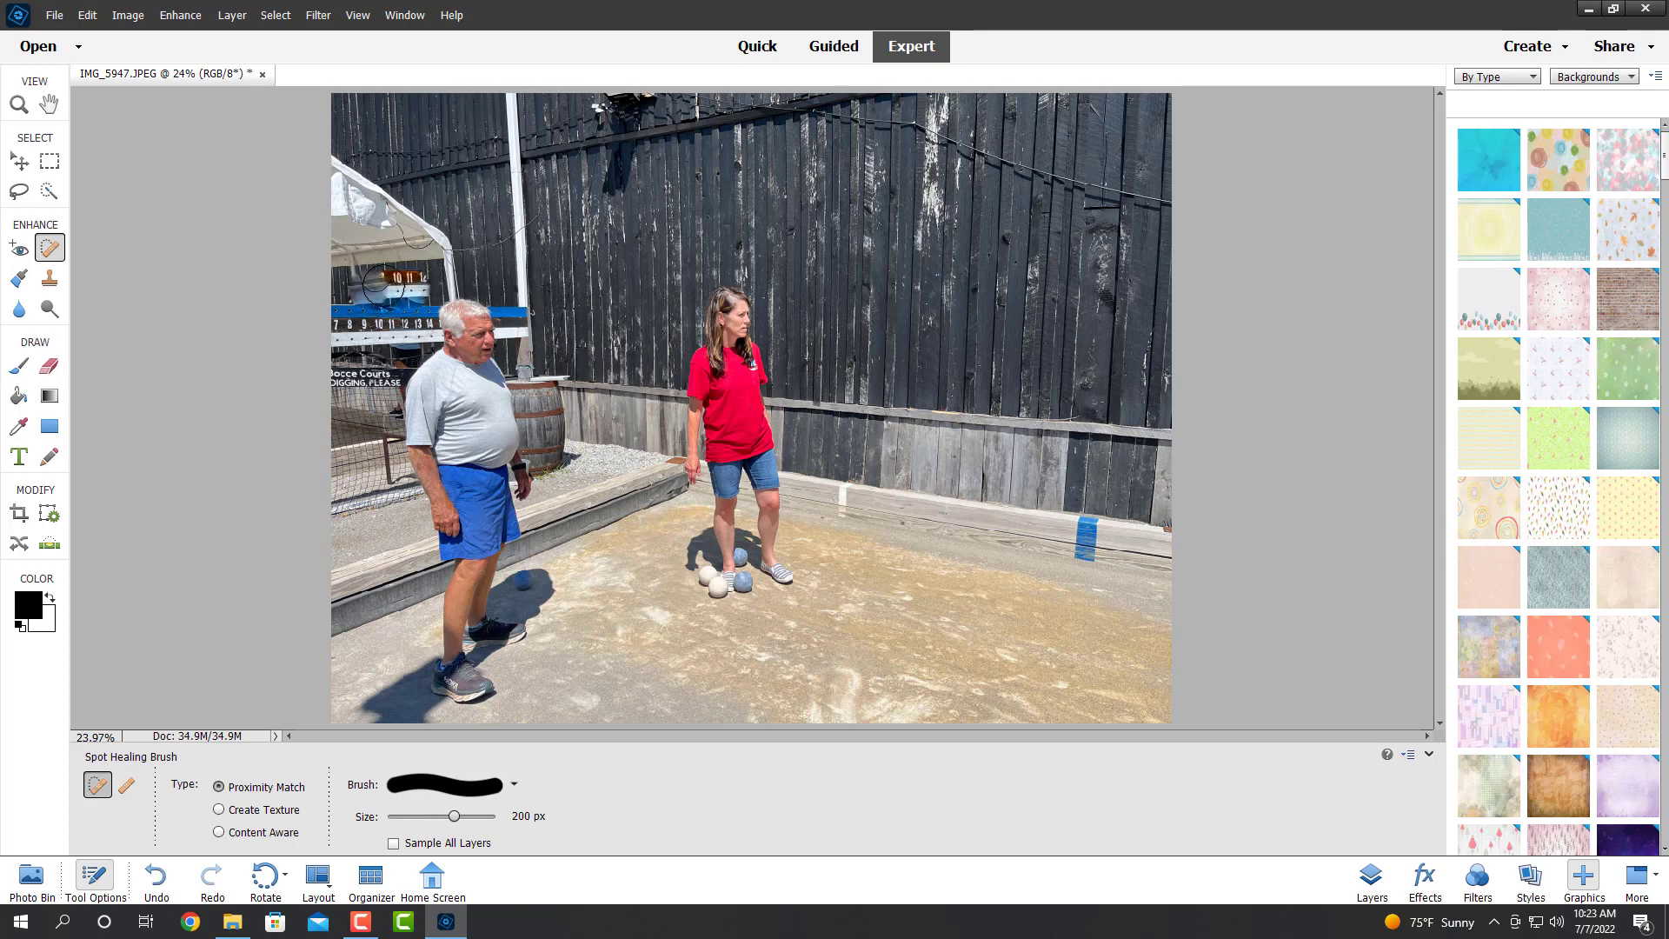
left_click(410, 284)
left_click(413, 284)
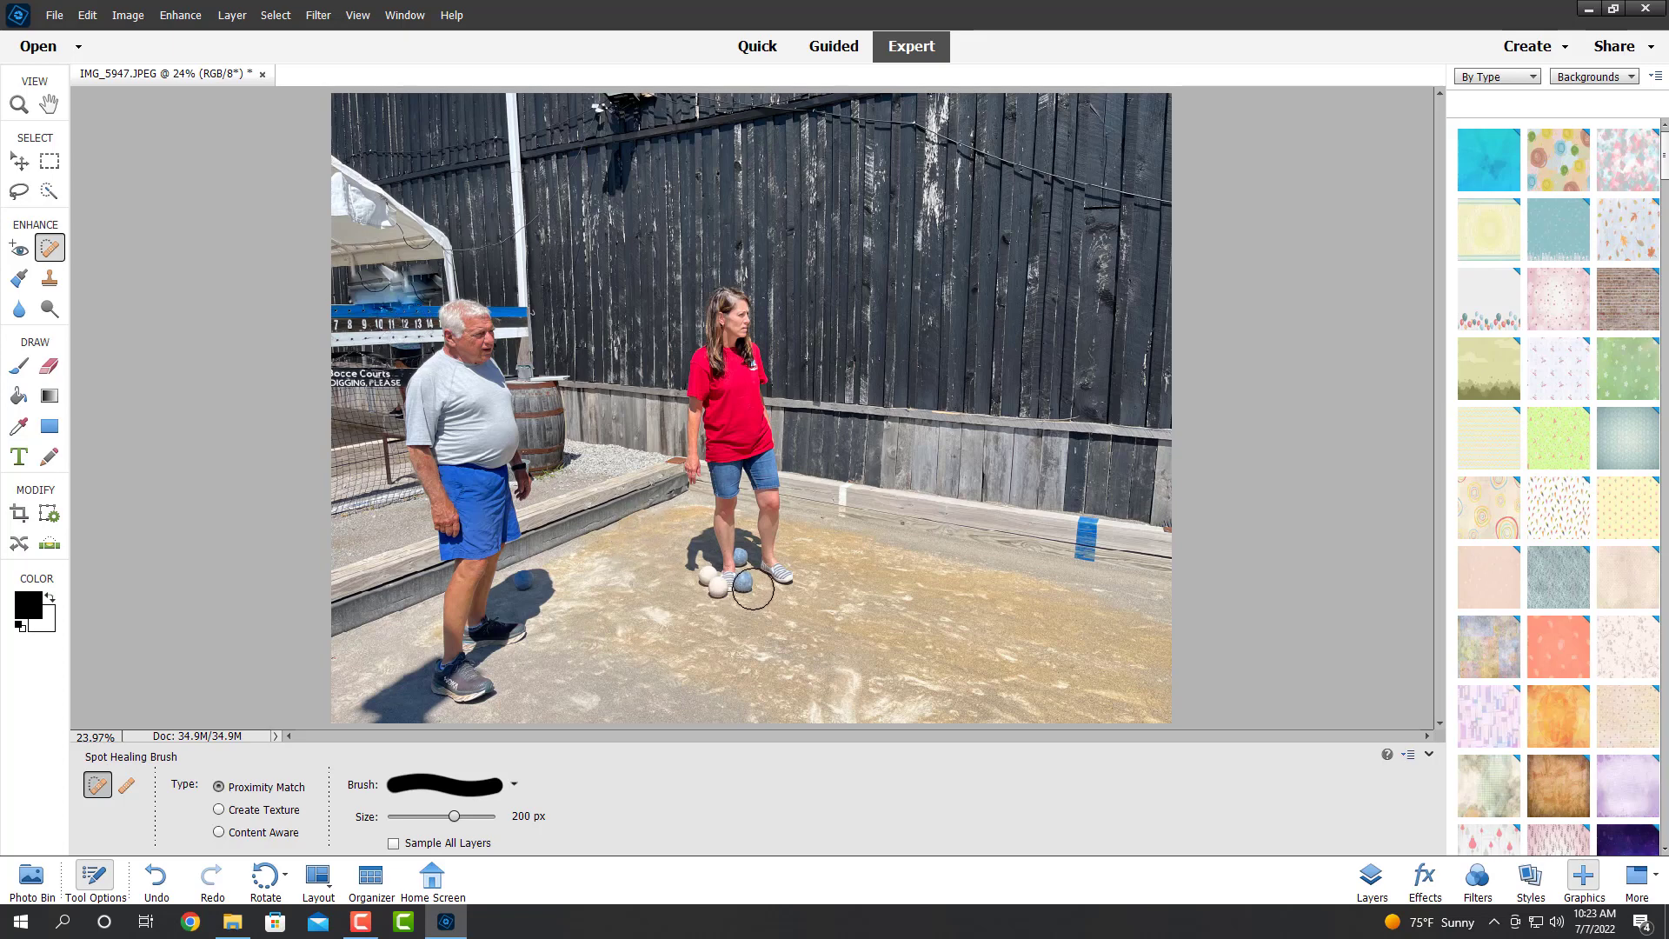
Step: Shrink the brush to 125 px and heal the blue ball and sand spots by the woman's foot
key("bracketleft")
key("bracketleft")
key("bracketleft")
left_click(743, 582)
left_click(744, 582)
left_click(749, 588)
left_click(749, 588)
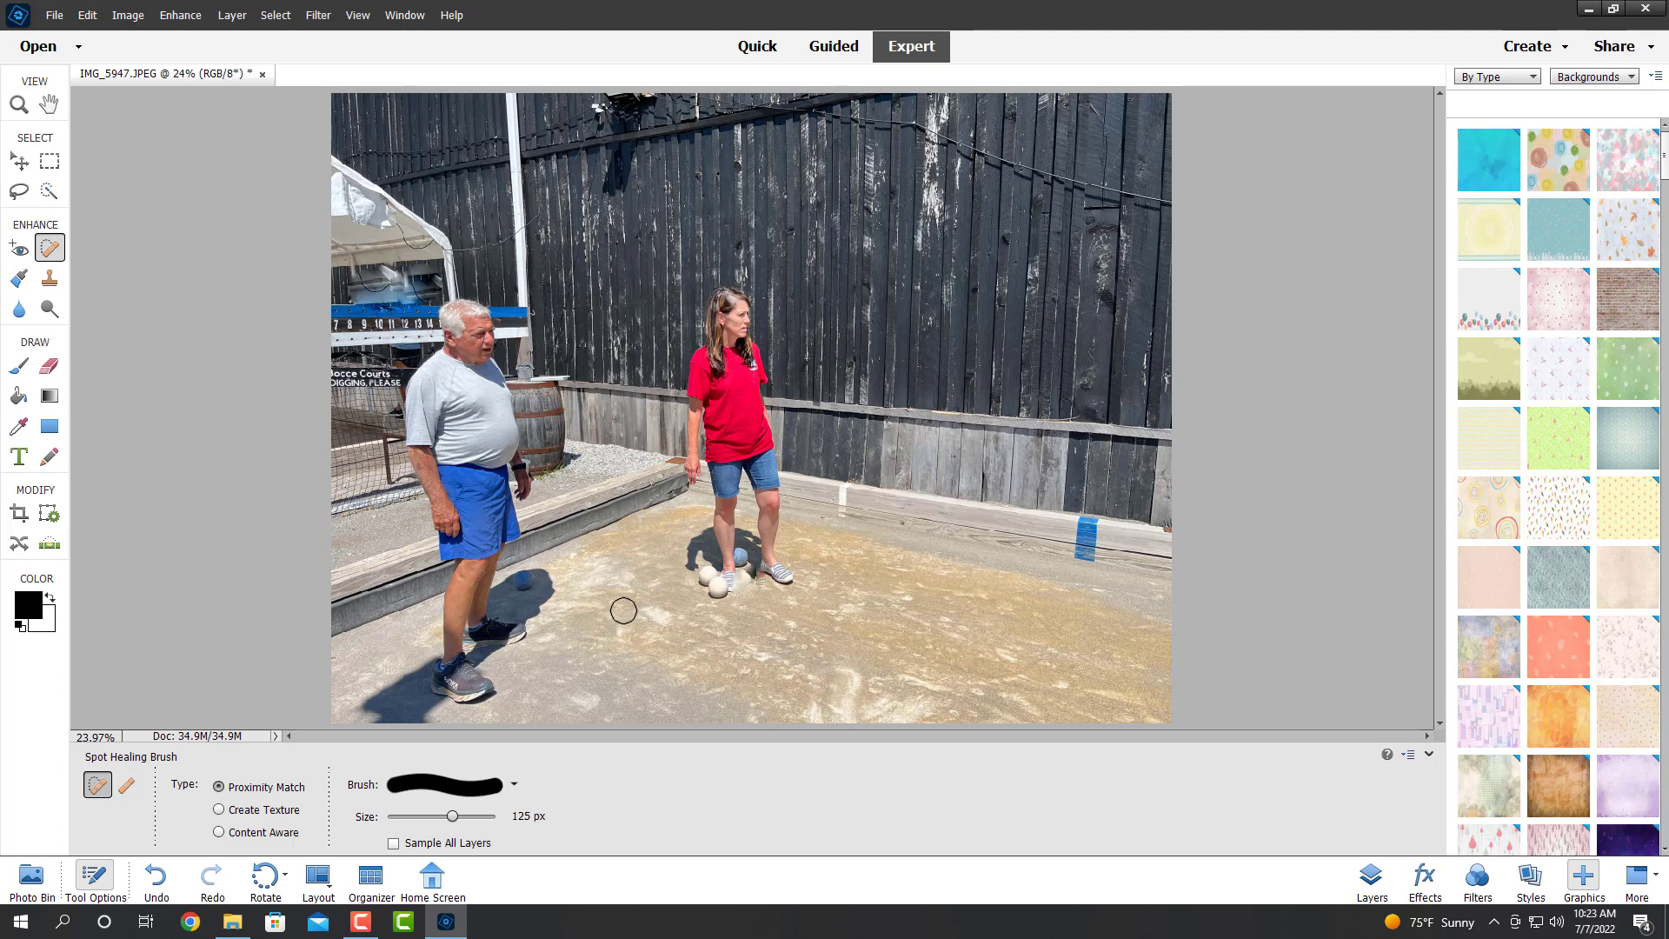